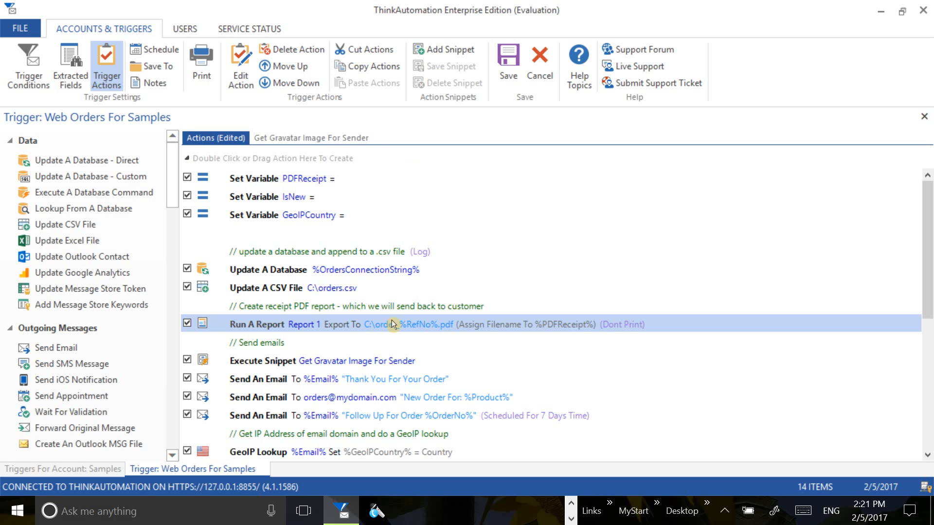
- Open the Get Gravatar Image For Sender snippet and examine its LowerCaseFrom variable action, including the built-in message fields
click(264, 364)
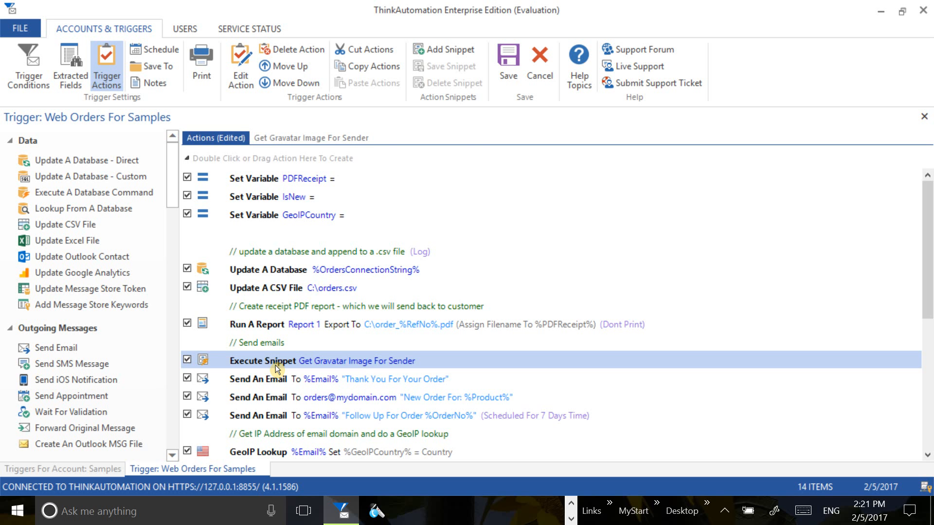
double_click(275, 366)
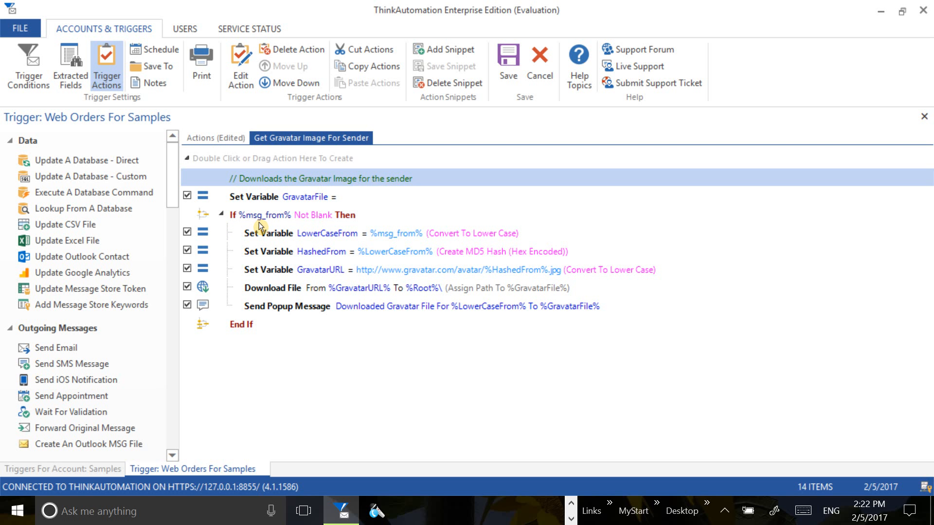
double_click(395, 241)
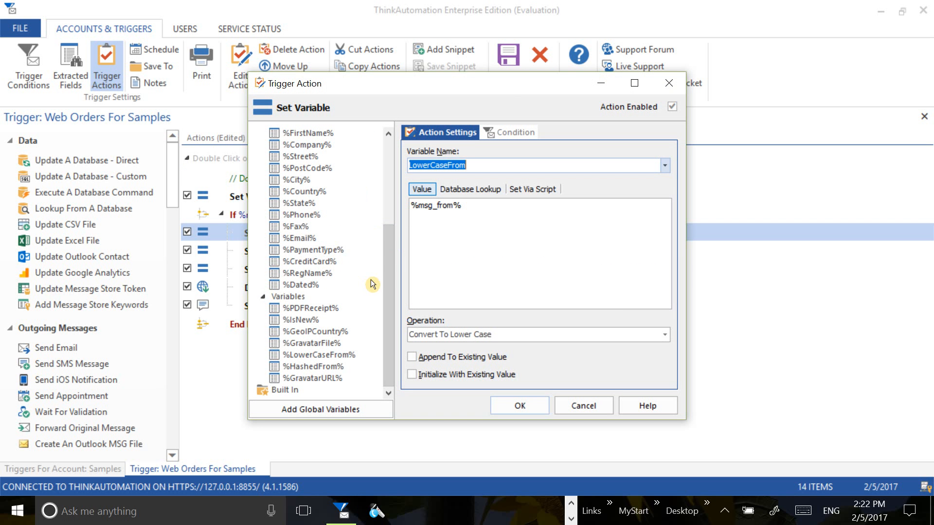
double_click(284, 391)
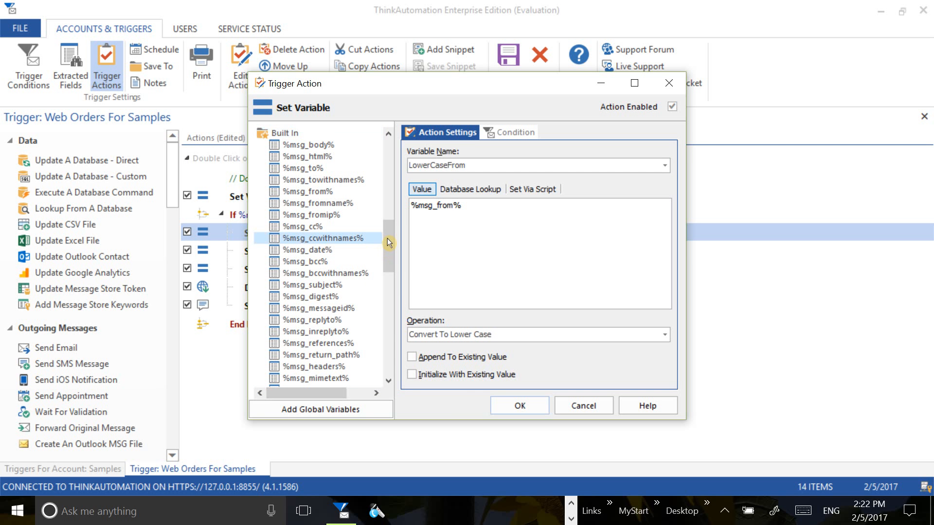
mouse_move(395, 249)
mouse_down()
mouse_move(395, 215)
mouse_move(396, 239)
mouse_up()
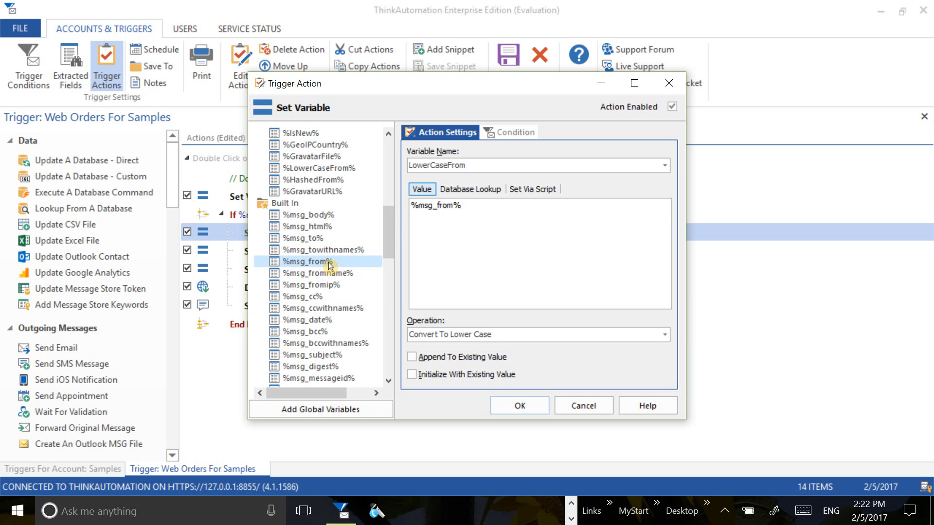
click(569, 407)
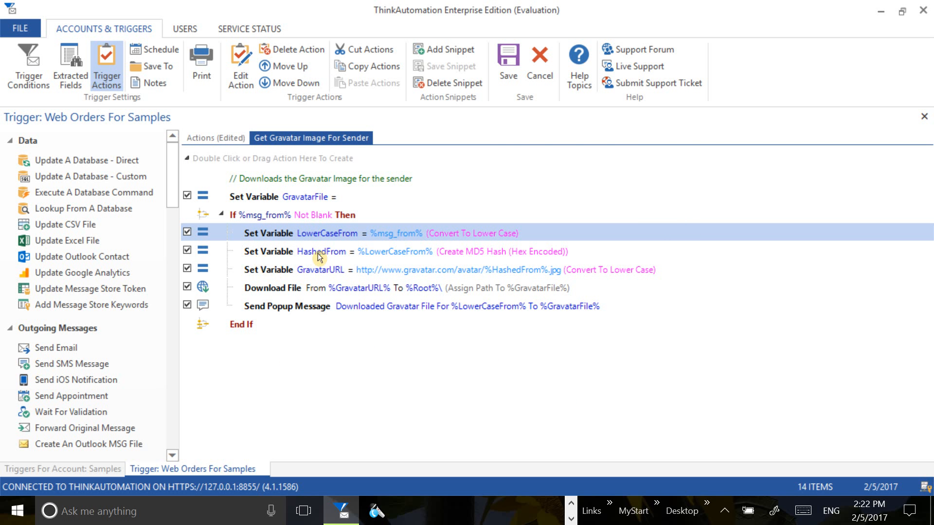
- Review the settings of the HashedFrom and GravatarURL variable actions in the snippet, leaving both without saving
double_click(407, 256)
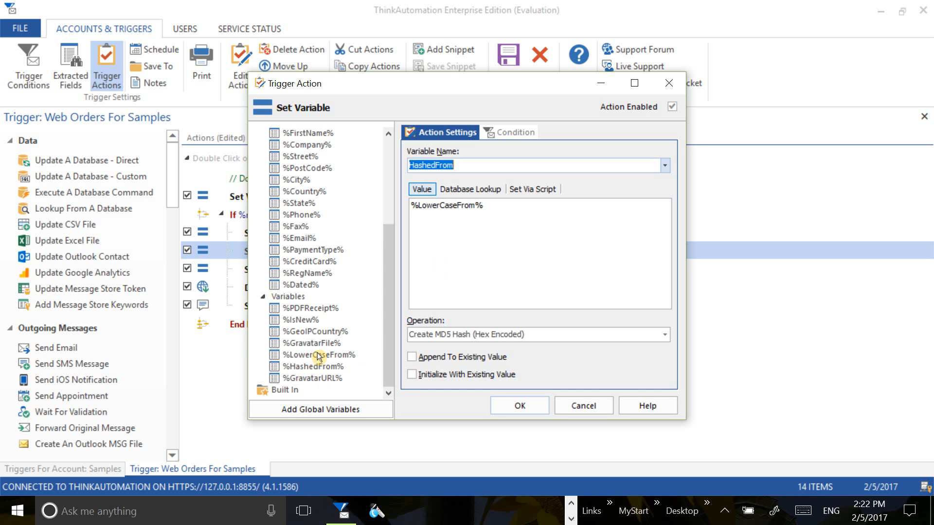
click(580, 404)
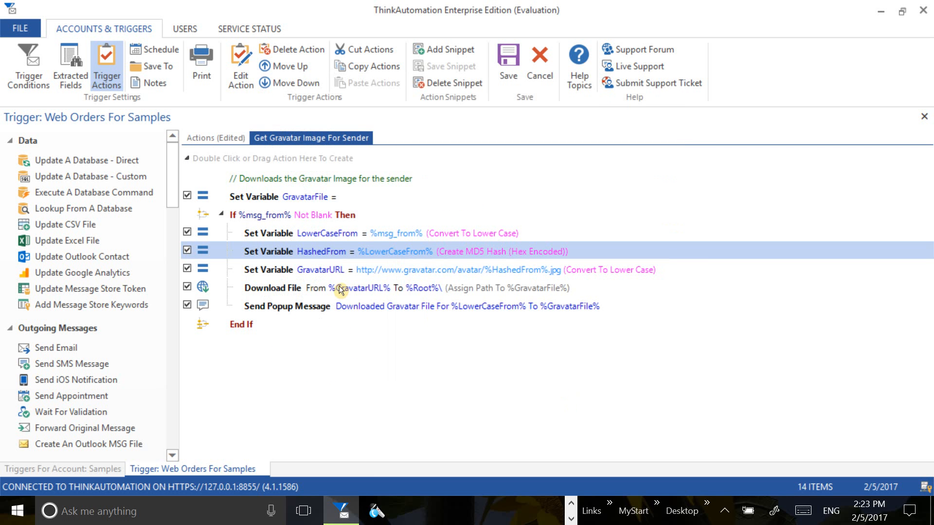
double_click(310, 270)
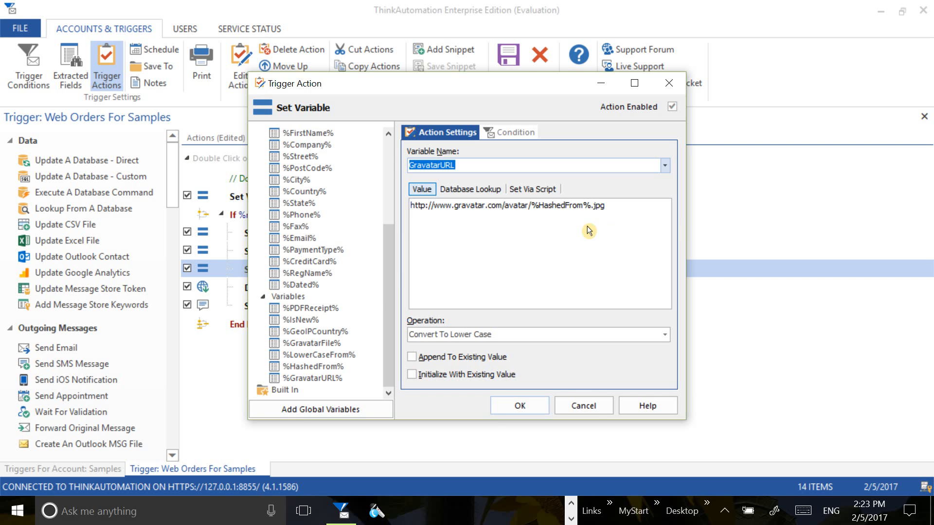
click(586, 408)
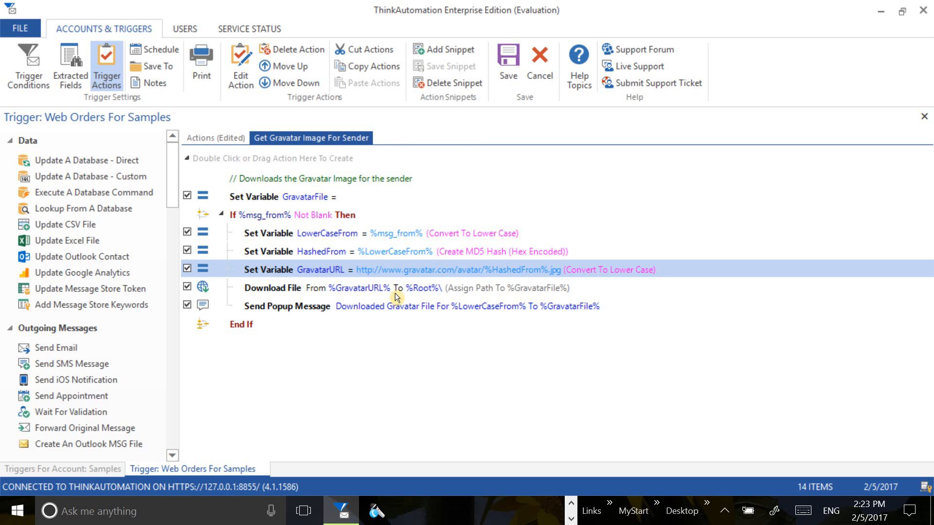
- Examine the snippet's Download File action, including its URL, save folder and returned file path settings, and close it without saving
double_click(380, 292)
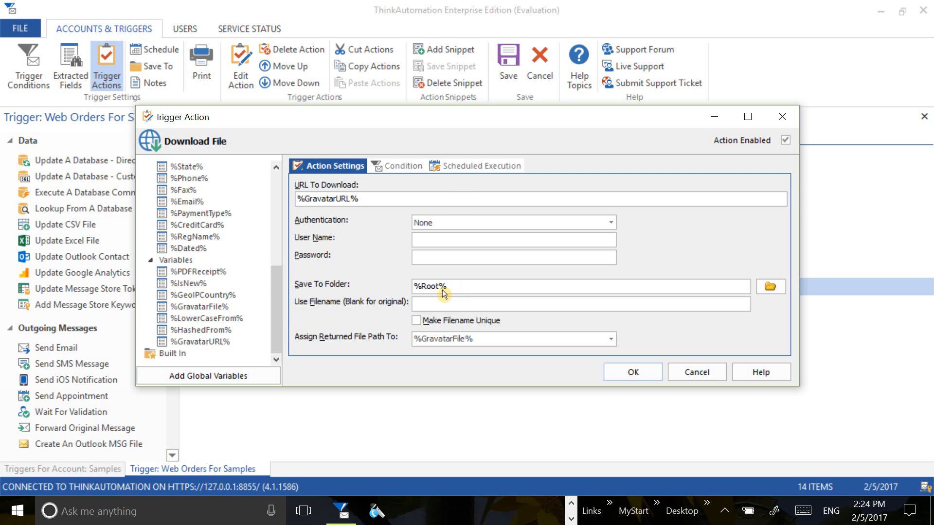
drag(278, 311, 262, 323)
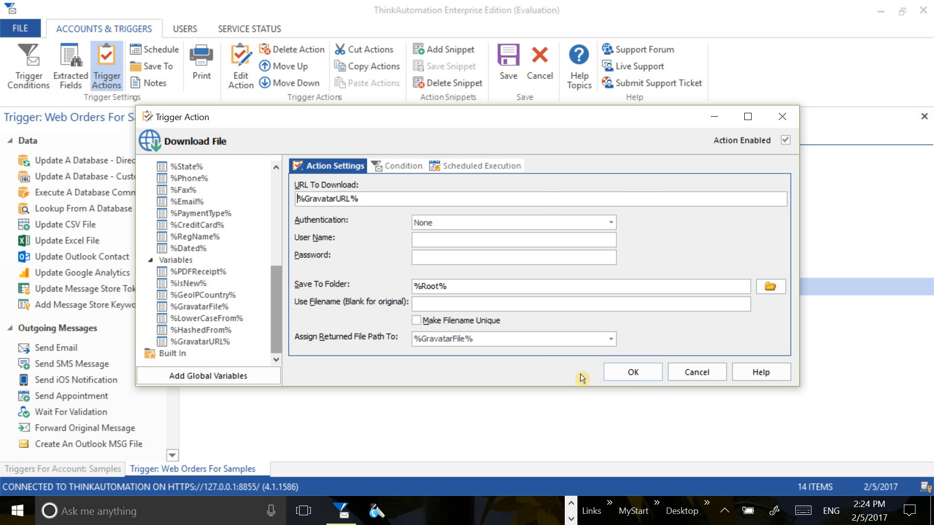
click(698, 375)
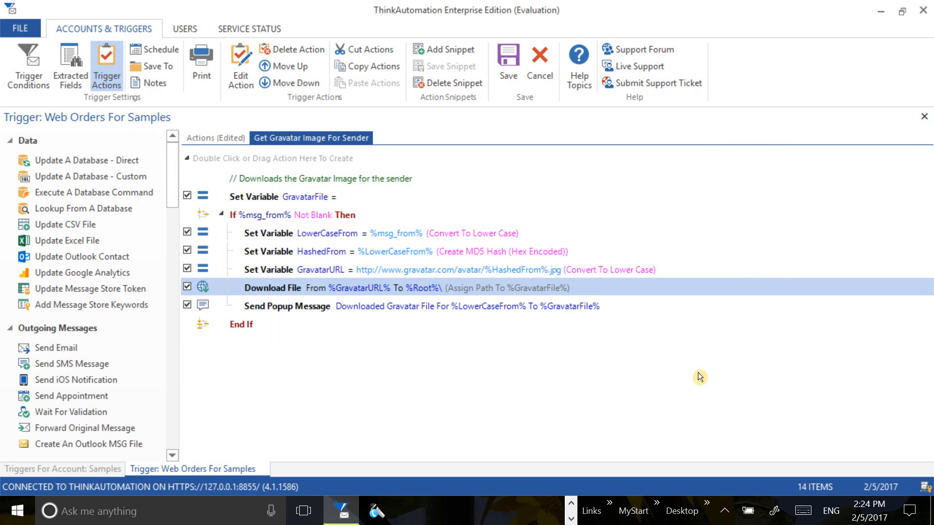
- Review the Send Popup Message action's color, scroll or fade, and Leave On Screen Until Clicked options, and close it without saving
double_click(309, 311)
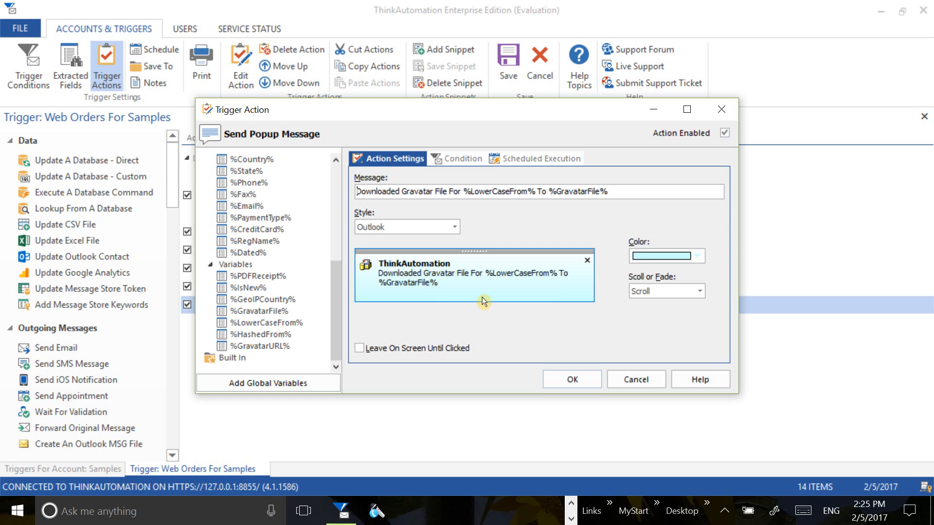
click(701, 257)
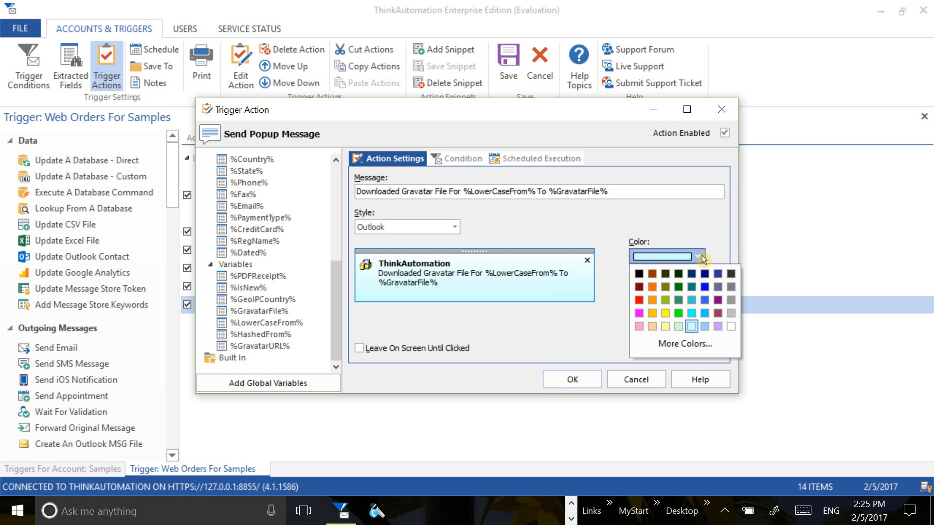
click(702, 258)
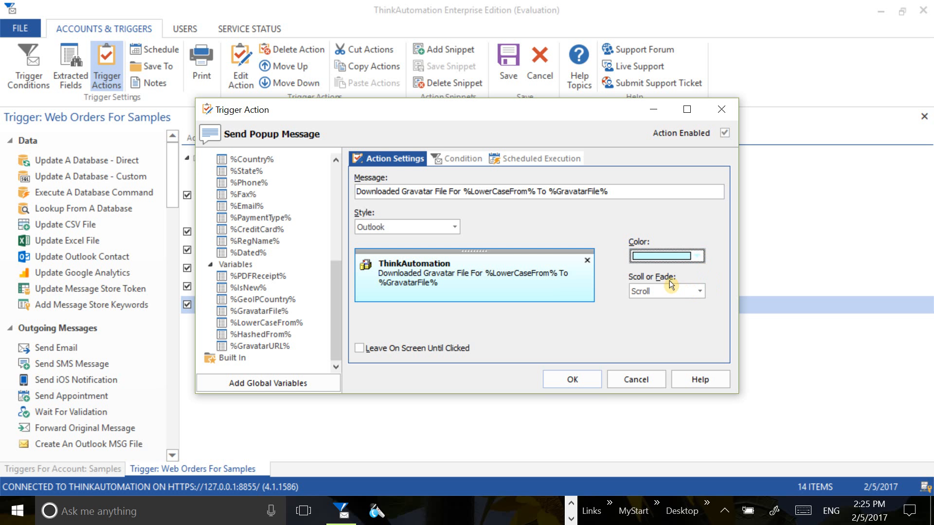
click(705, 294)
click(705, 293)
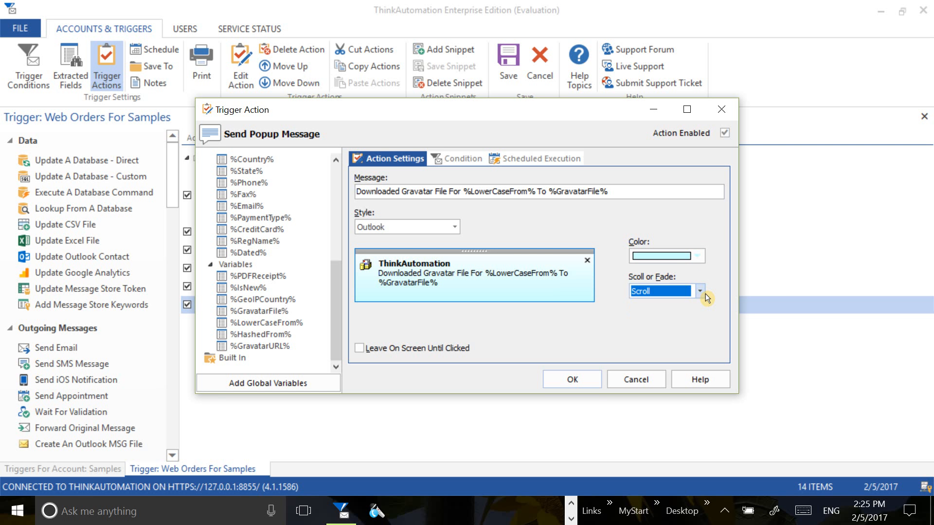
click(705, 294)
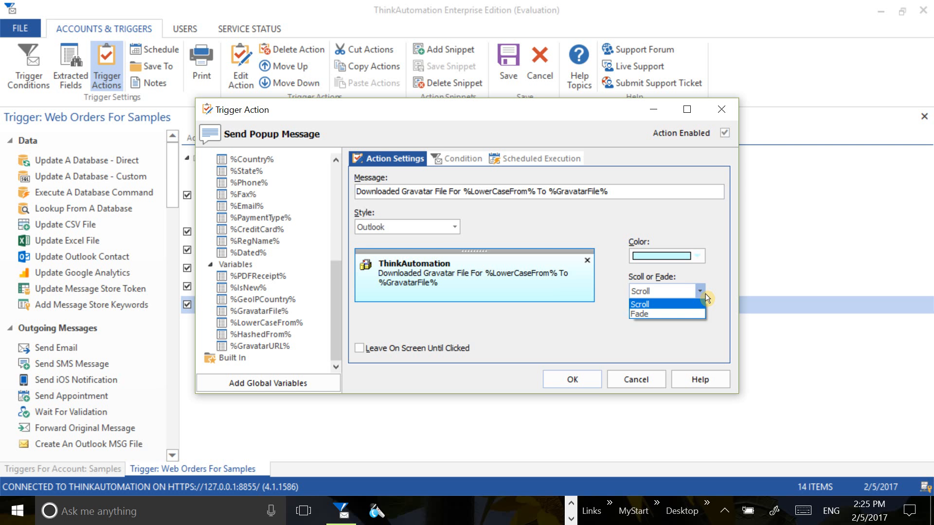
click(704, 295)
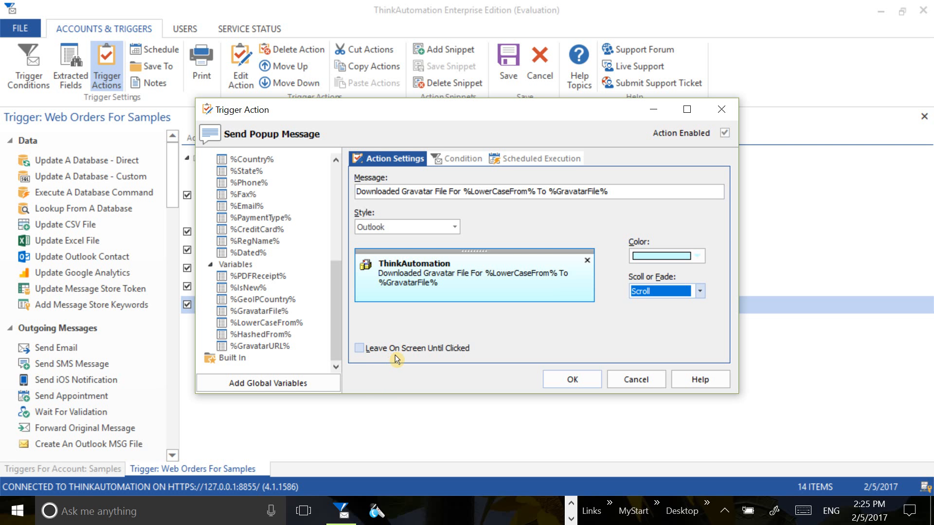
click(361, 351)
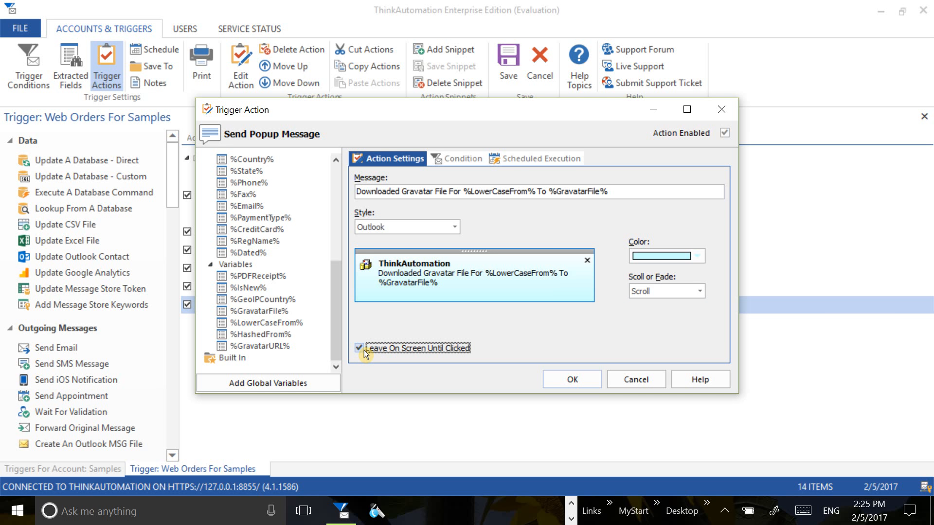
click(363, 350)
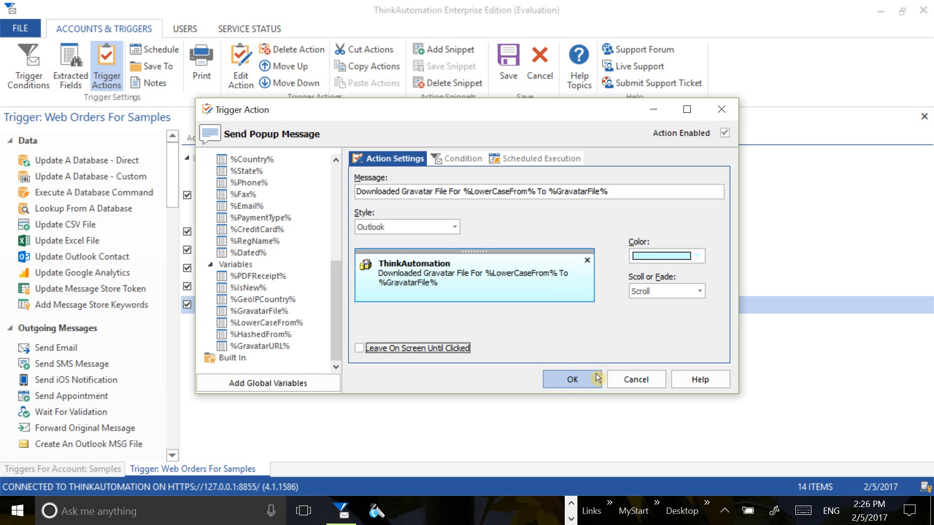
click(635, 381)
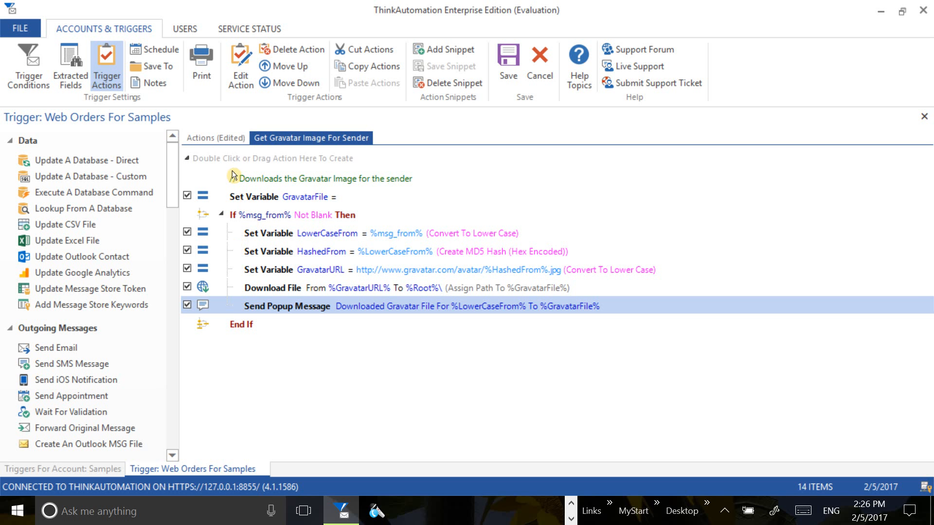
- Compare the trigger's main action list with the Gravatar snippet, finishing on the Execute Snippet action in the main list
click(227, 141)
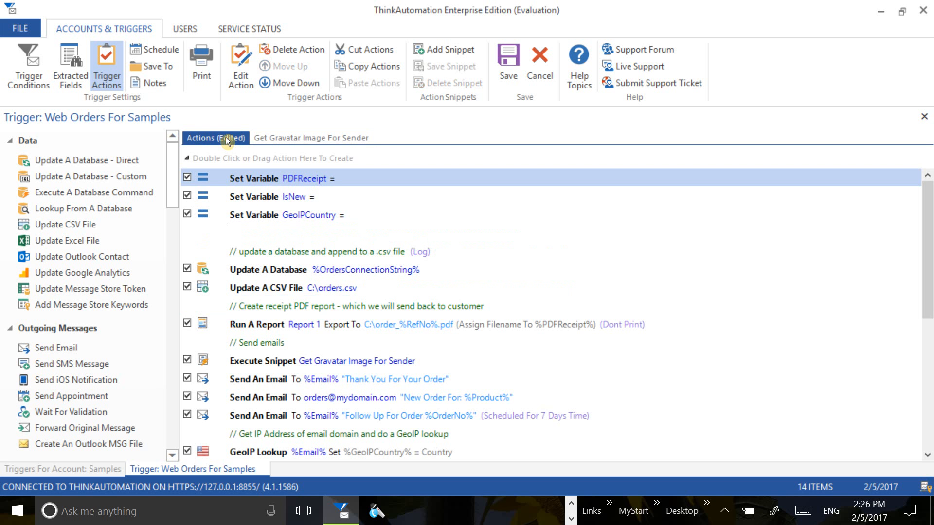
click(270, 139)
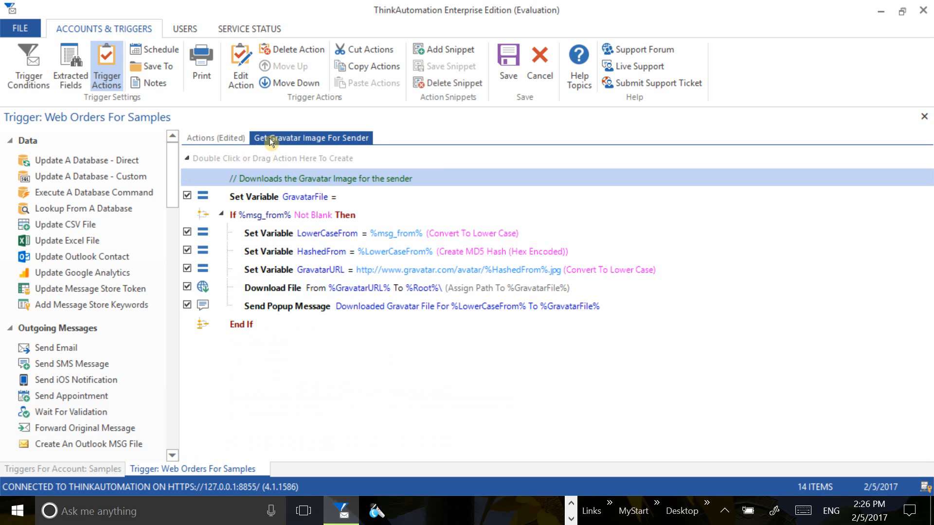
click(238, 140)
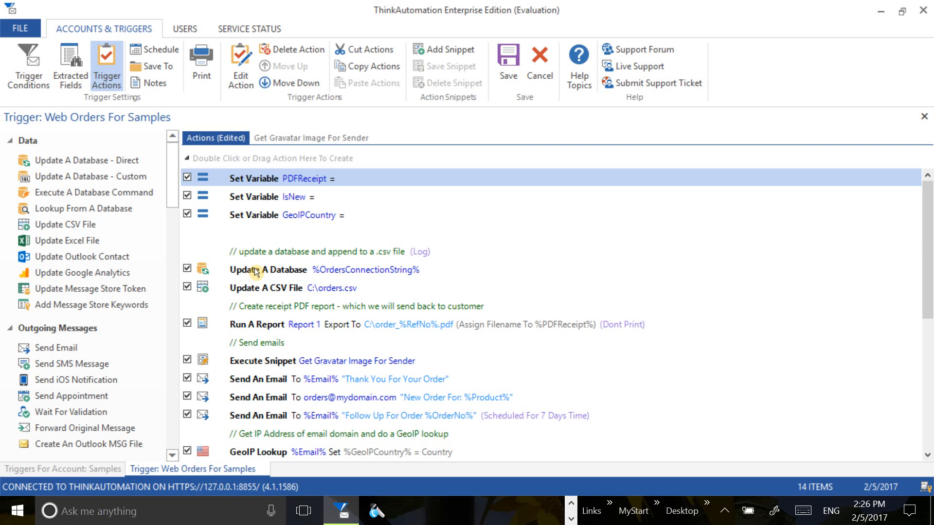
click(253, 365)
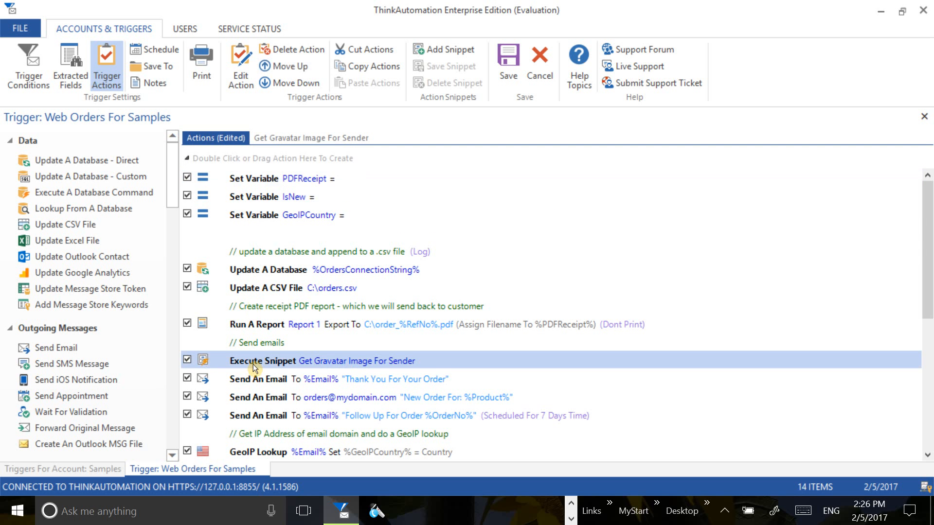
- Examine the "Thank You For Your Order" email action, including its message and available built-in fields, and close it without saving
scroll(253, 364, down, 3)
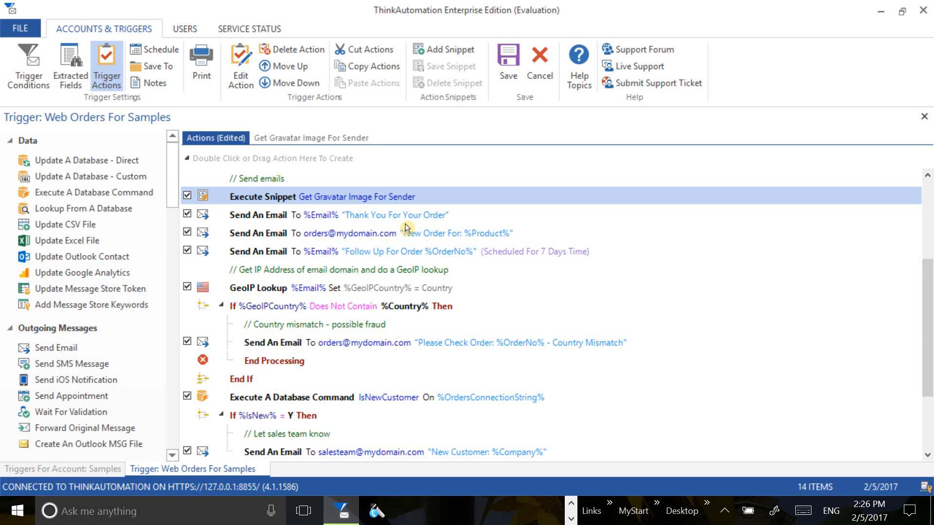
click(276, 221)
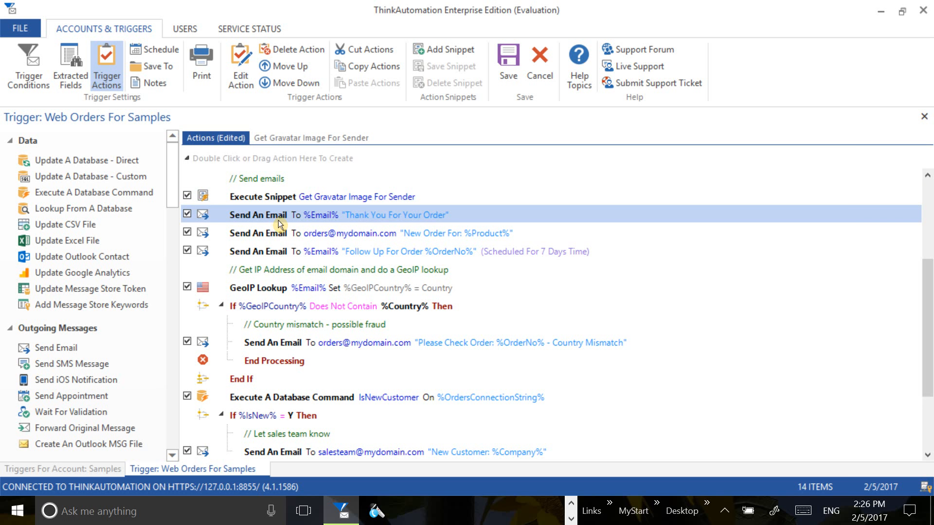
double_click(278, 220)
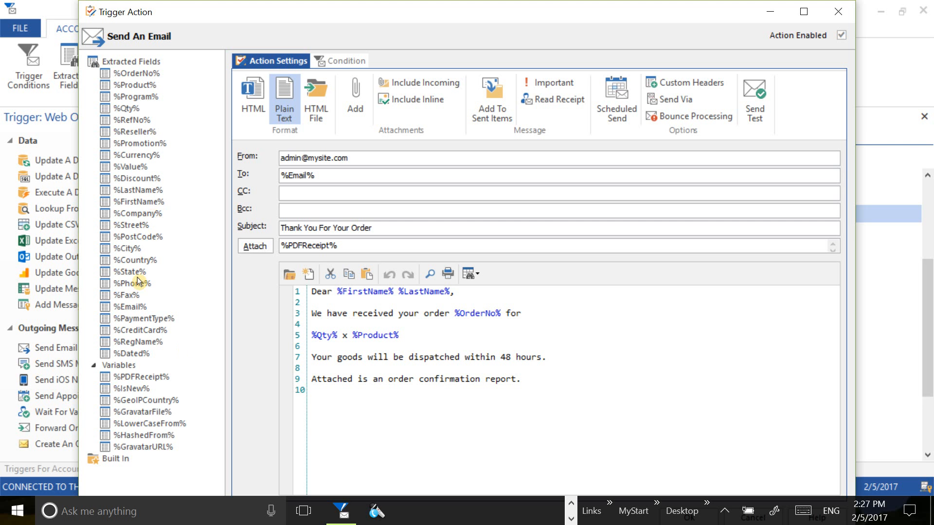
click(102, 461)
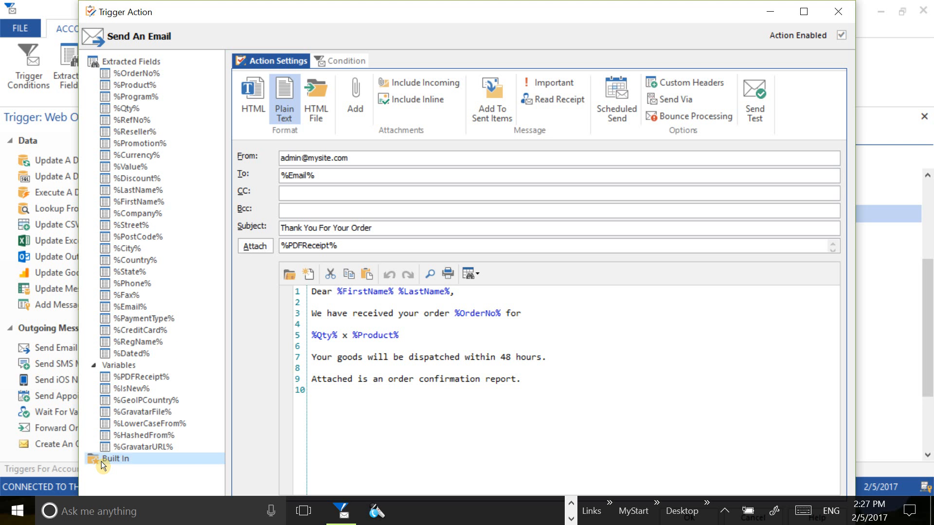
double_click(102, 462)
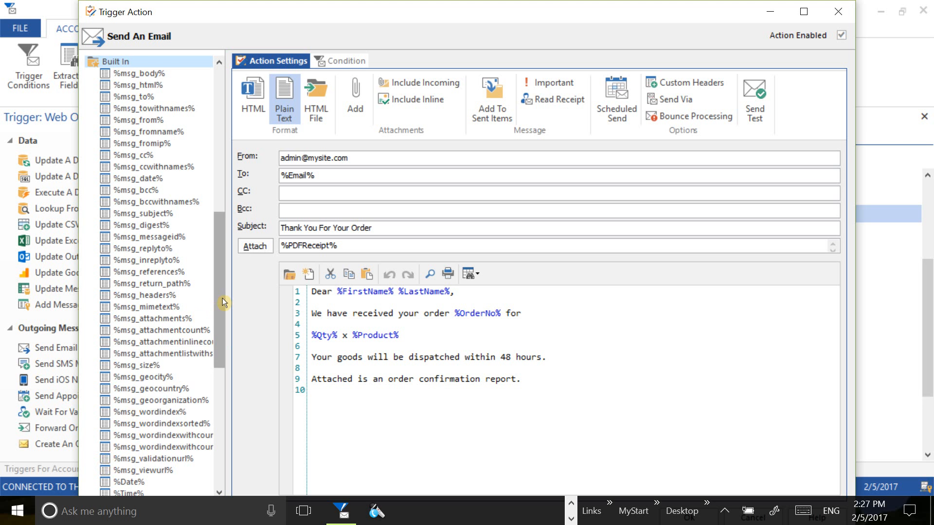
drag(223, 302, 213, 115)
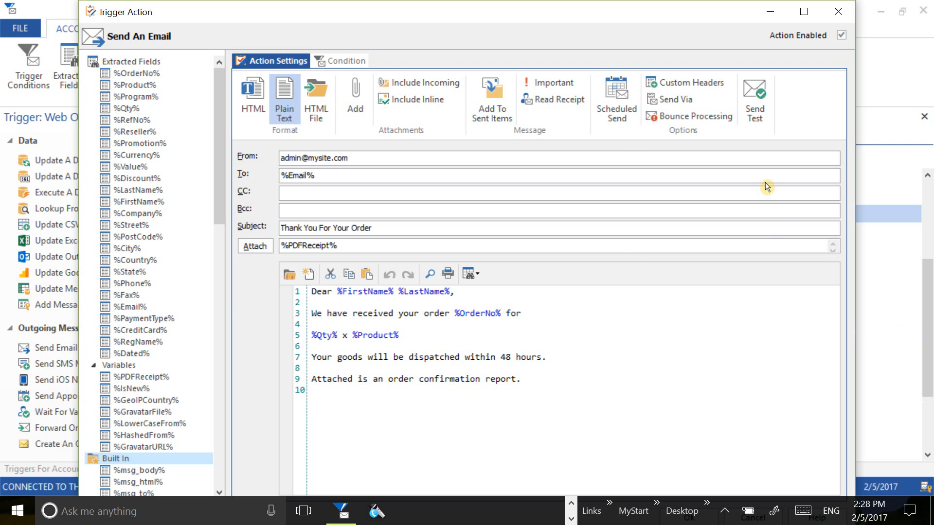
click(803, 14)
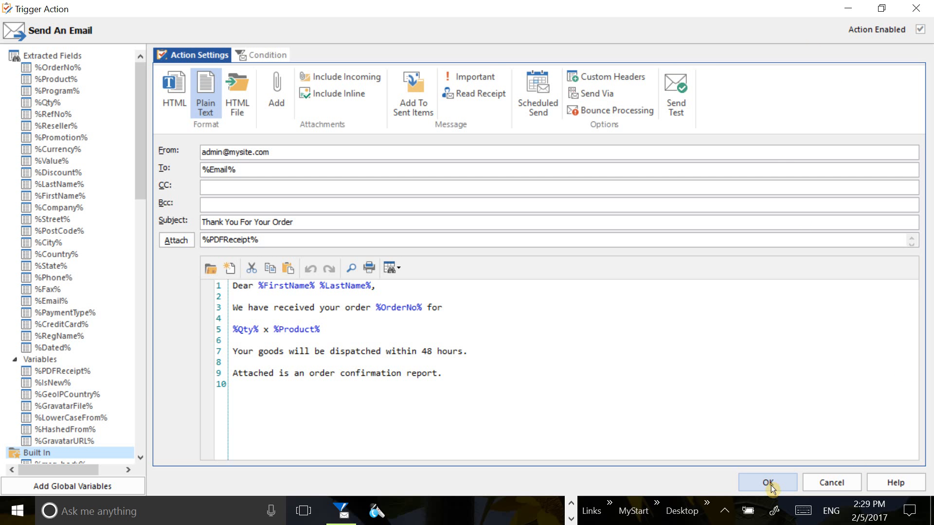
click(825, 483)
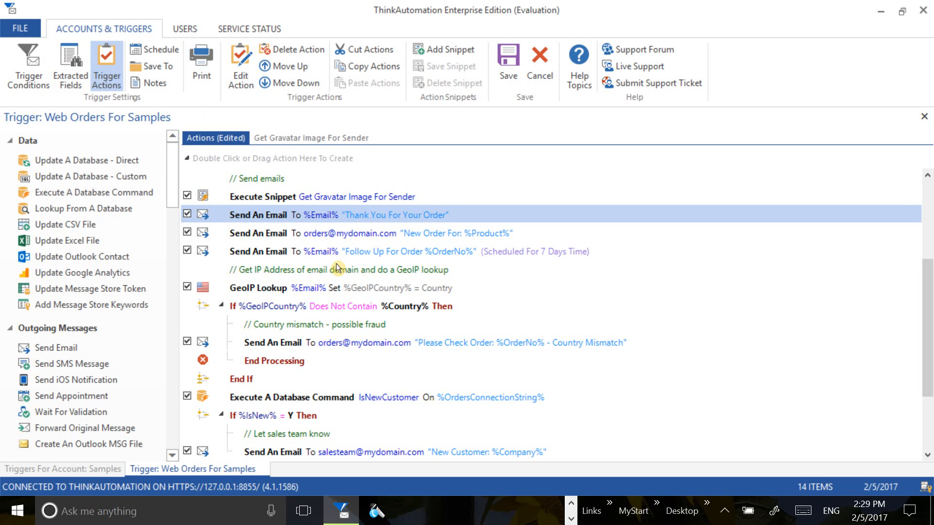
- Review the "New Order For: %Product%" email action, including its recipient, PDF receipt attachment and message body, and close it without saving
click(303, 239)
double_click(302, 238)
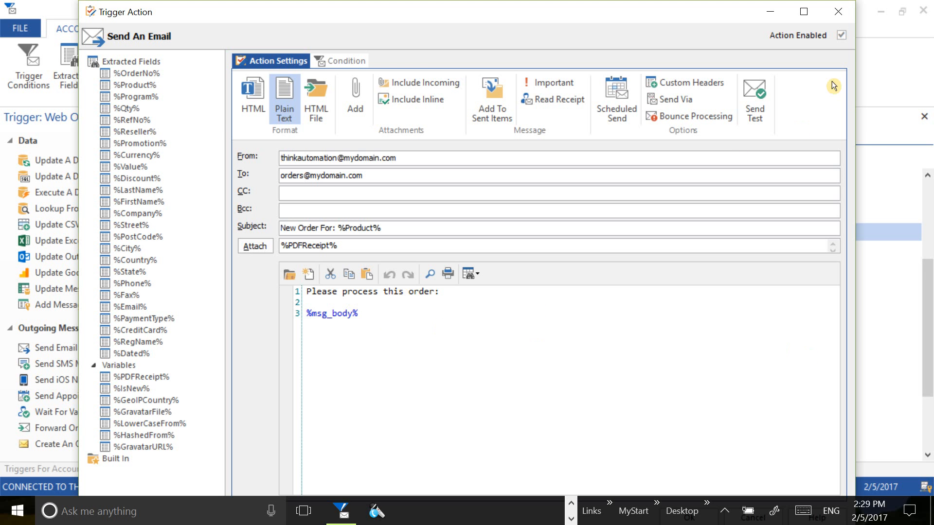
click(804, 11)
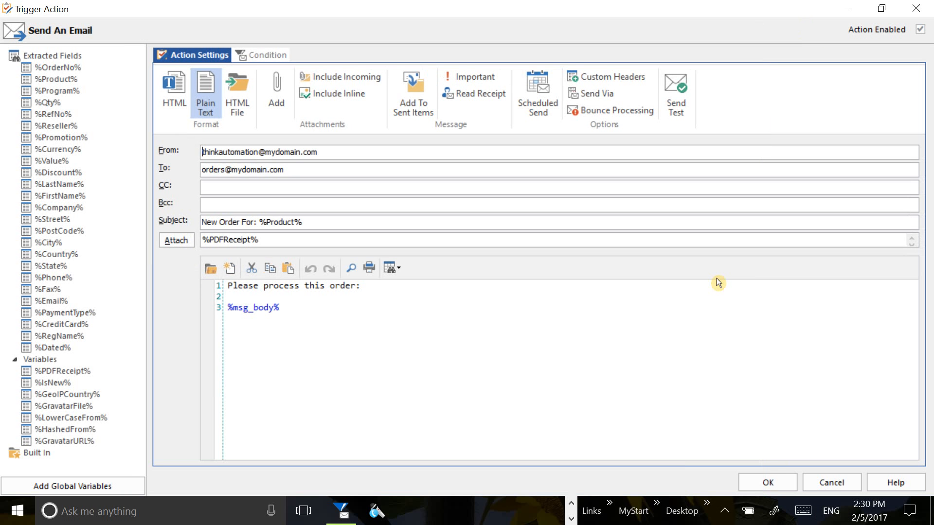
click(832, 483)
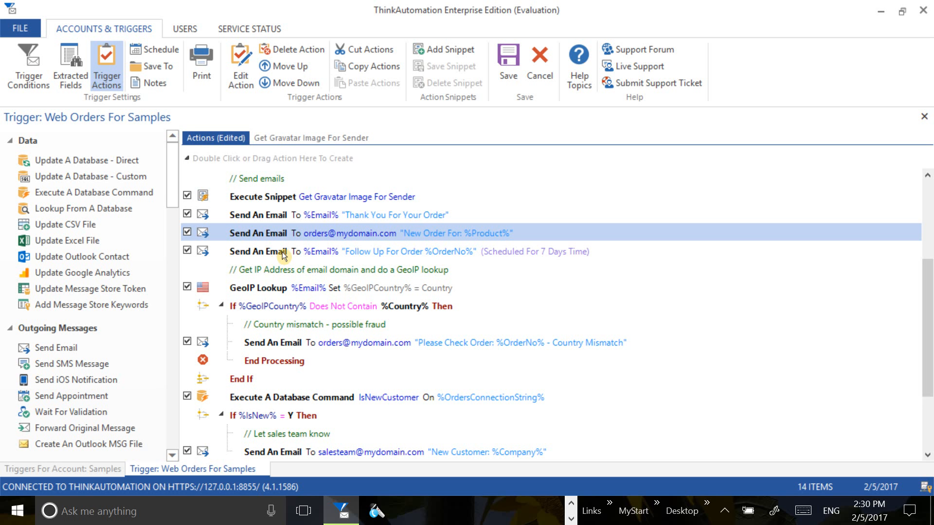
- Review the scheduled "Follow Up For Order %OrderNo%" email action, including its message and Scheduled Send option, and close it without saving
click(360, 255)
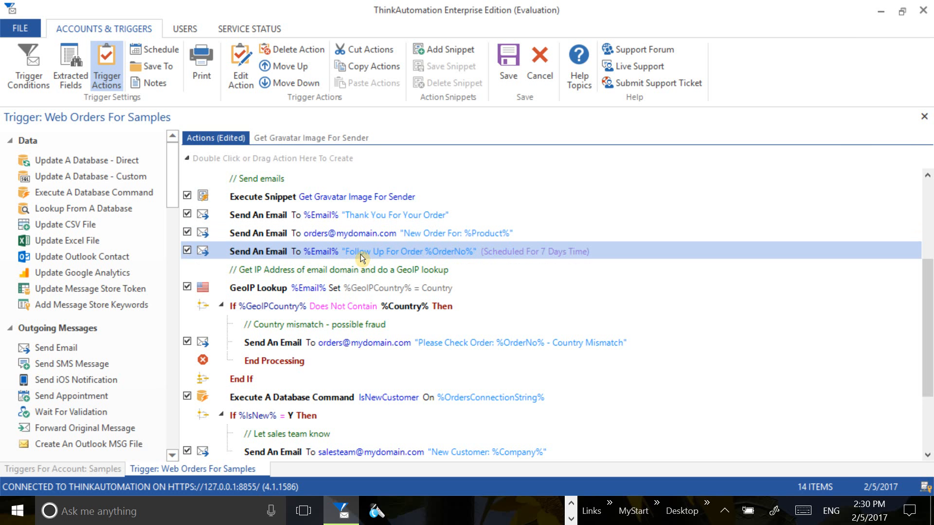
double_click(361, 255)
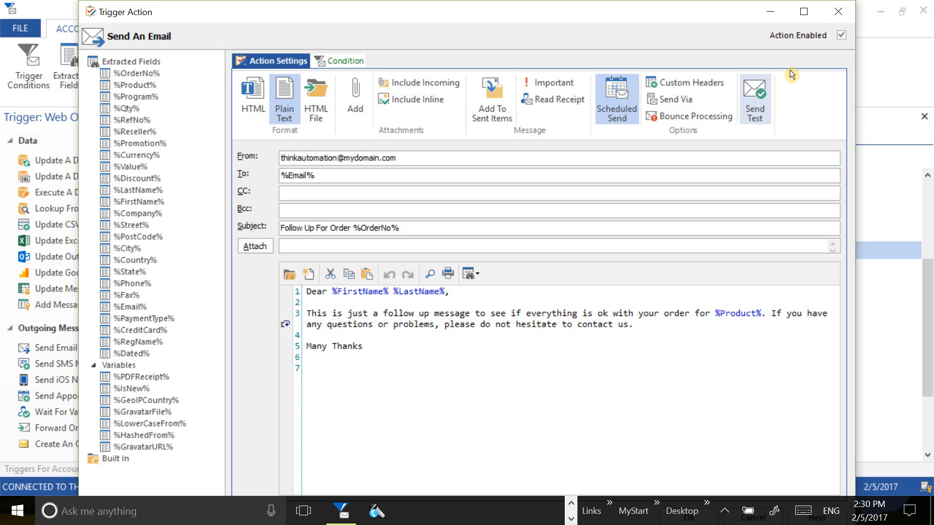
click(842, 20)
click(478, 315)
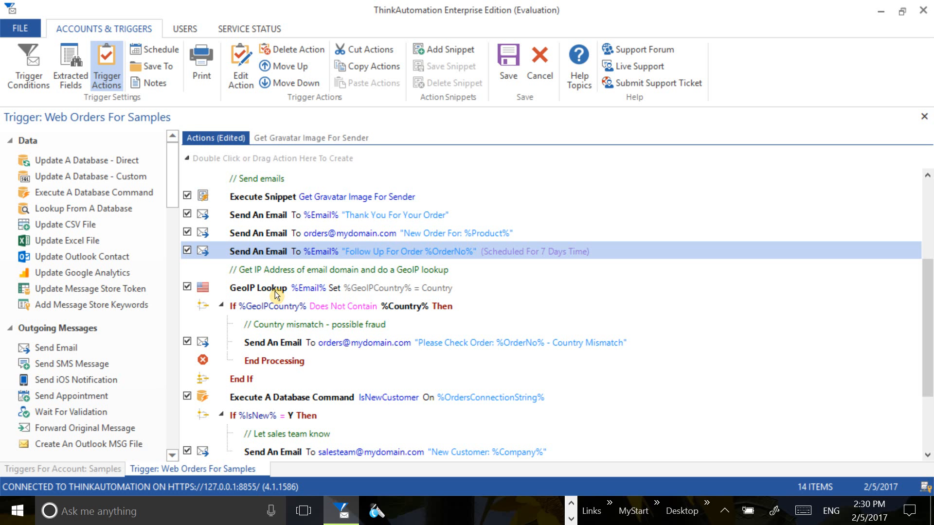
- Examine the GeoIP Lookup action's lookup value and the variable assigned to Country, and close it without saving
scroll(275, 291, up, 3)
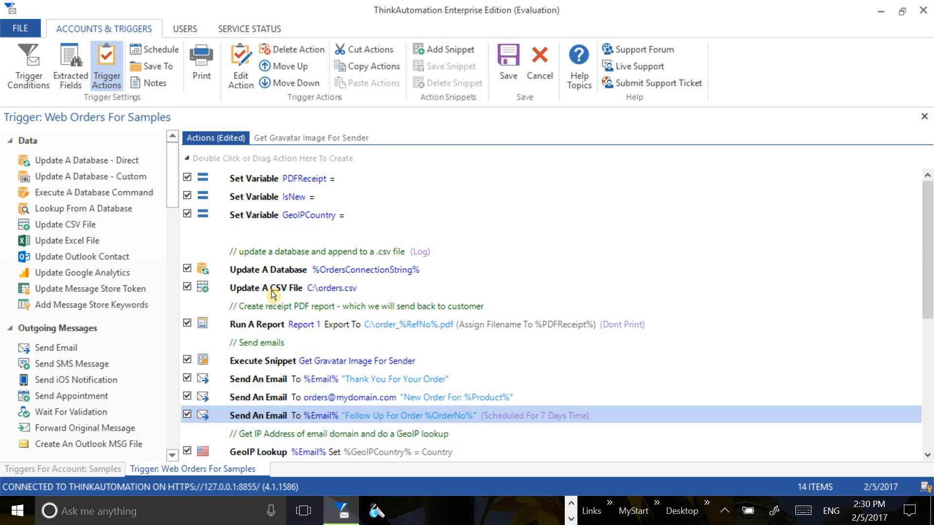
scroll(272, 291, down, 3)
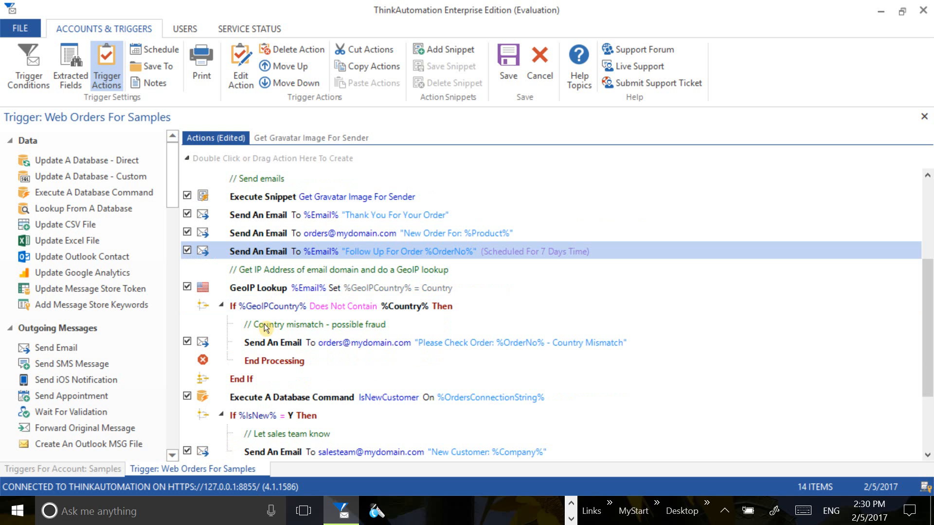
double_click(269, 290)
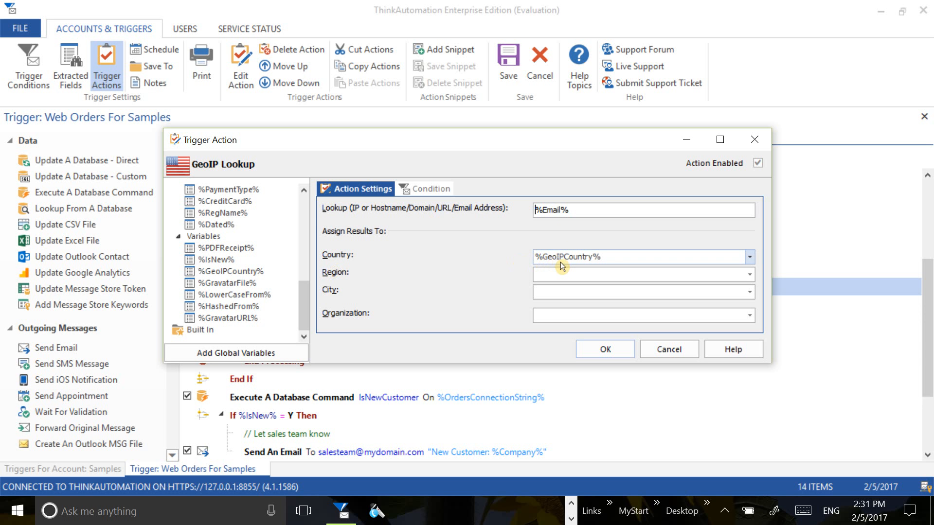
click(758, 258)
click(757, 257)
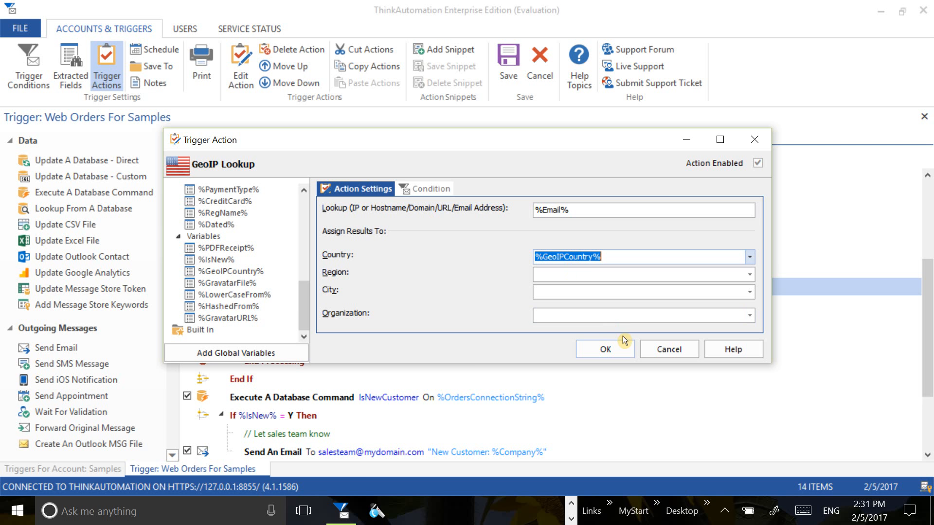
click(670, 350)
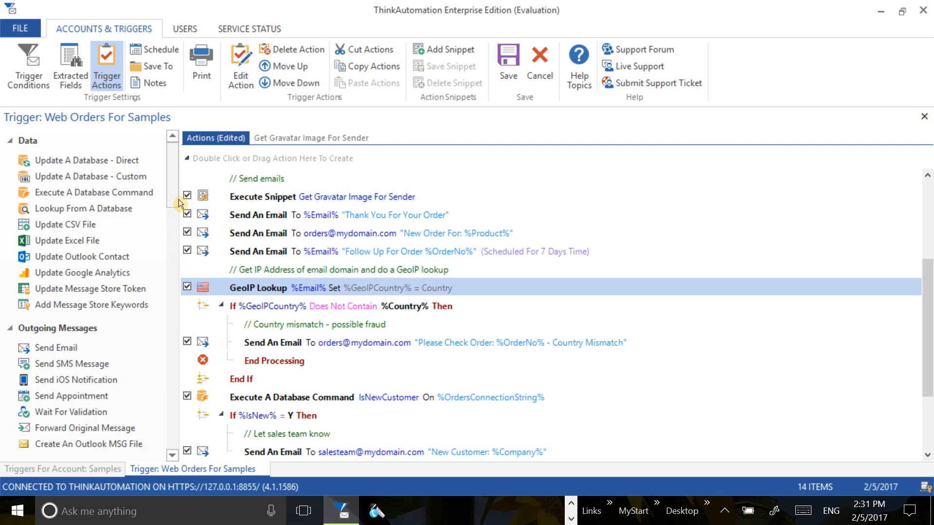
- Expand the Scripting/System, Collaboration, Sentiment Analysis and Language/Location categories of available actions to examine what they offer
scroll(181, 201, down, 1)
drag(181, 201, 190, 354)
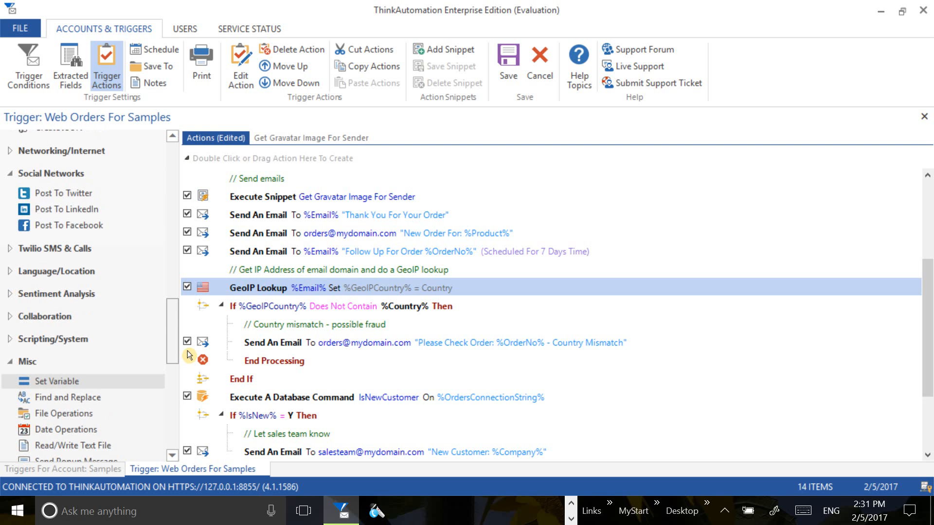
click(18, 339)
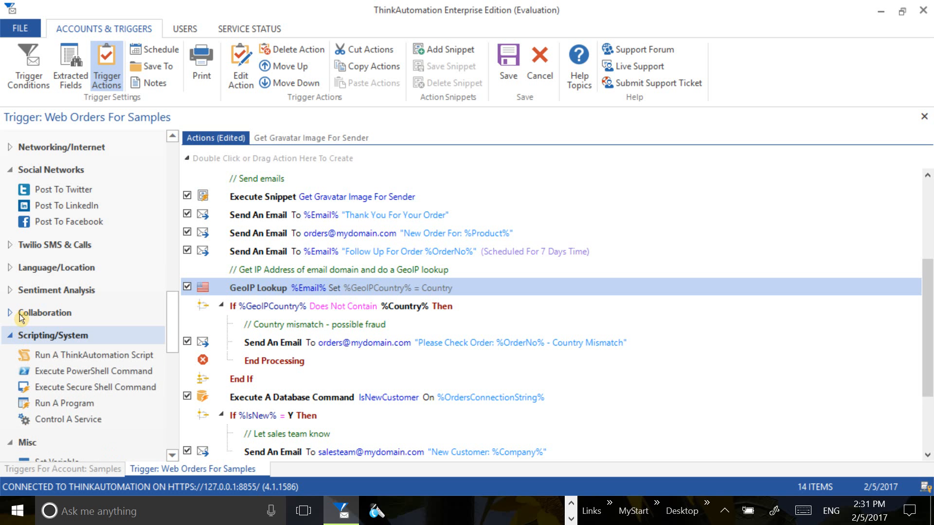
click(15, 315)
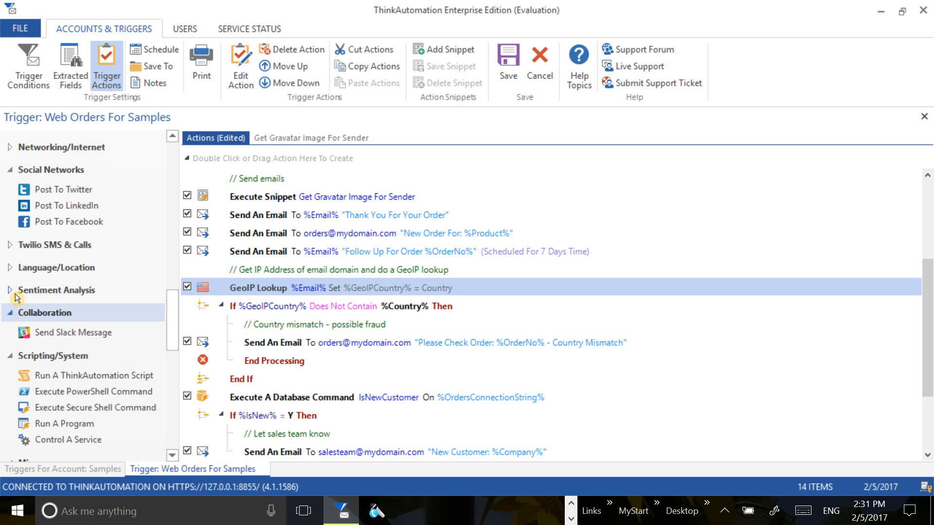
click(15, 292)
click(15, 268)
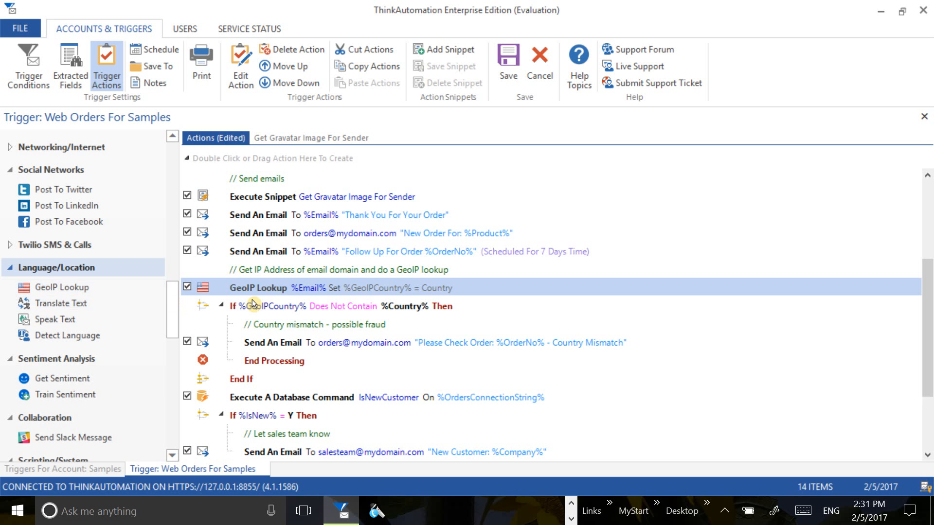
- Reselect %GeoIPCountry% as the field and %Country% as the value in the country mismatch If Block, and save the condition
double_click(294, 308)
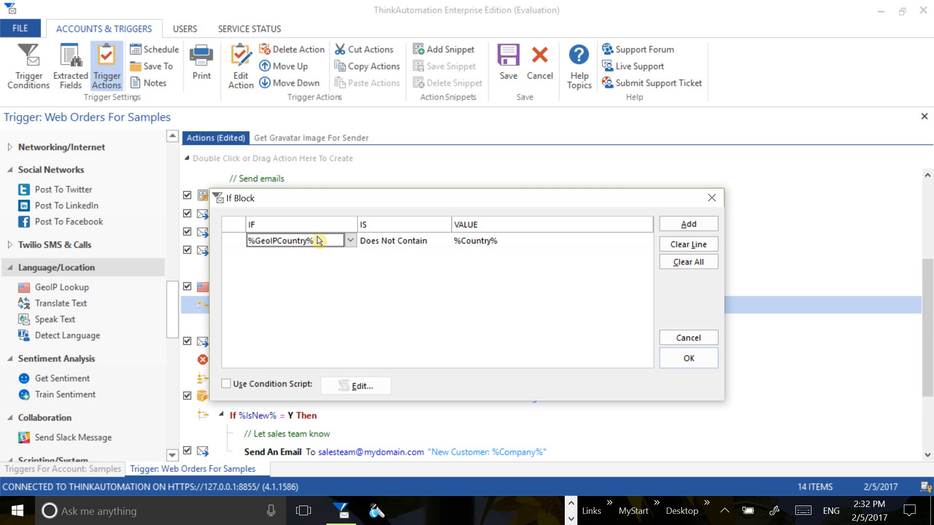
click(350, 241)
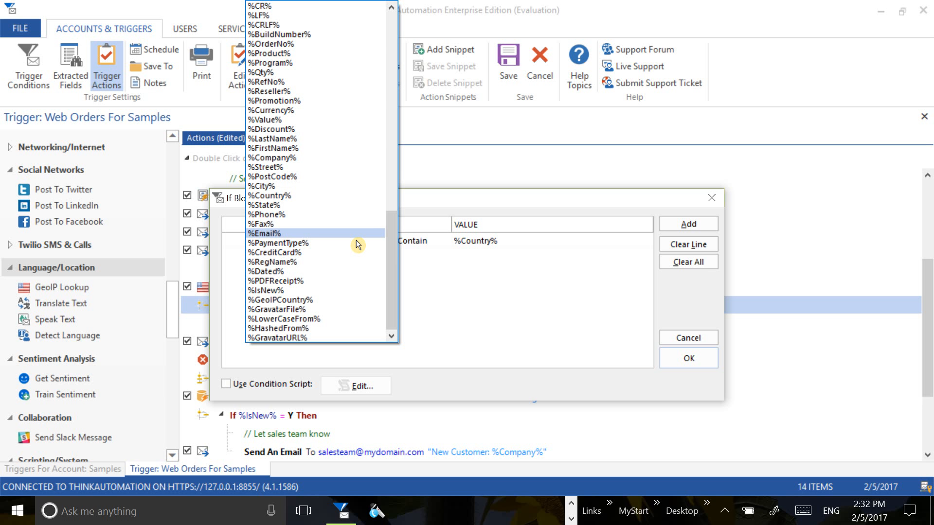
click(339, 300)
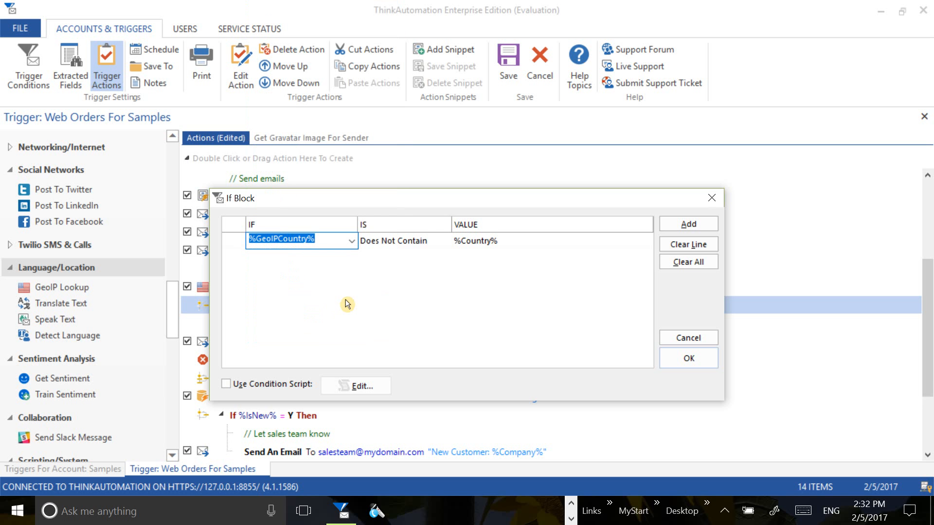
click(526, 243)
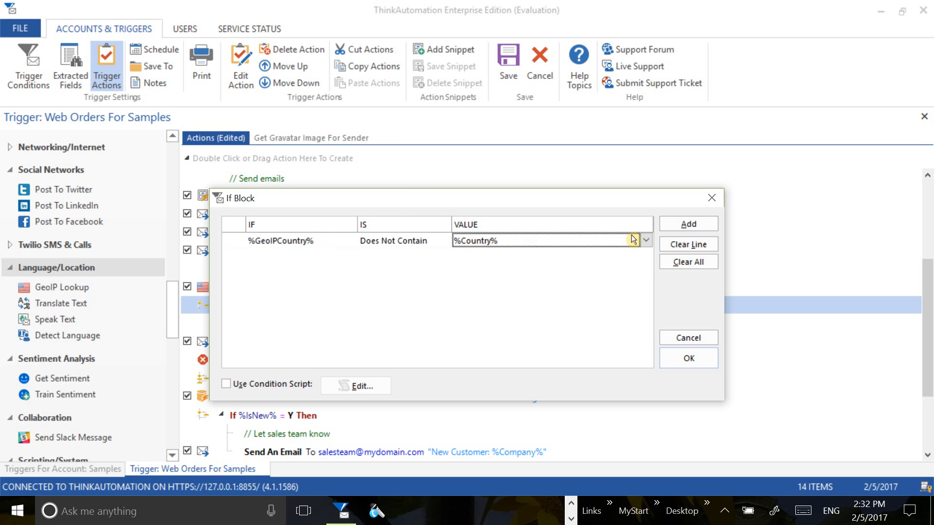
click(650, 244)
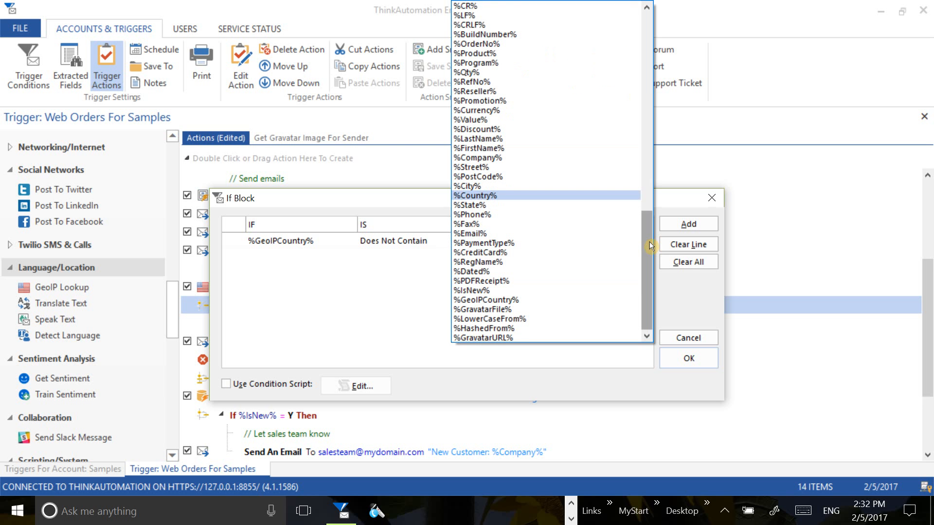
click(547, 200)
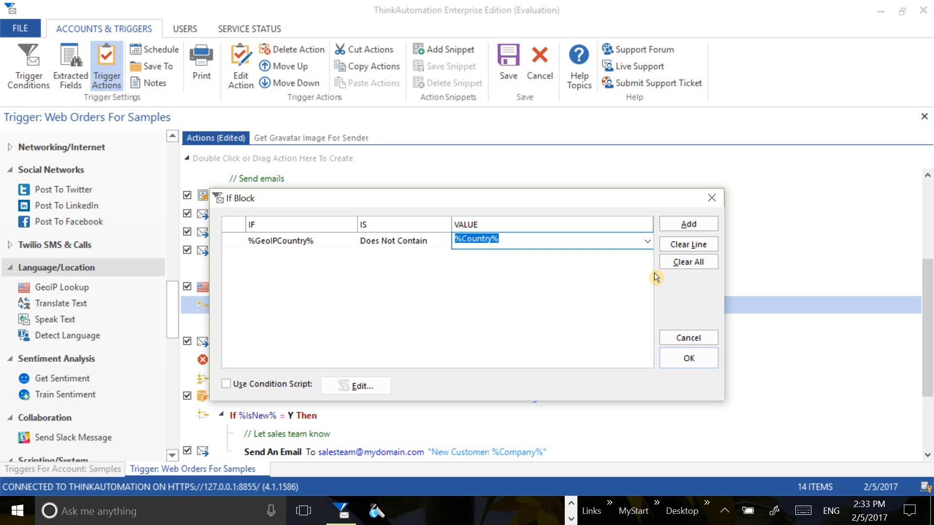
click(684, 363)
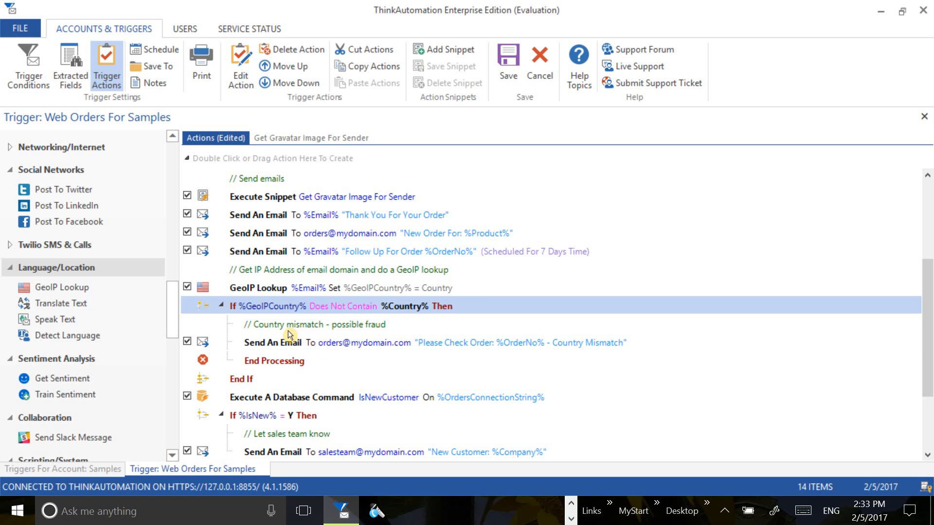
- Review the country mismatch comment and the "Please Check Order" email action inside the If block, closing both without saving
double_click(328, 329)
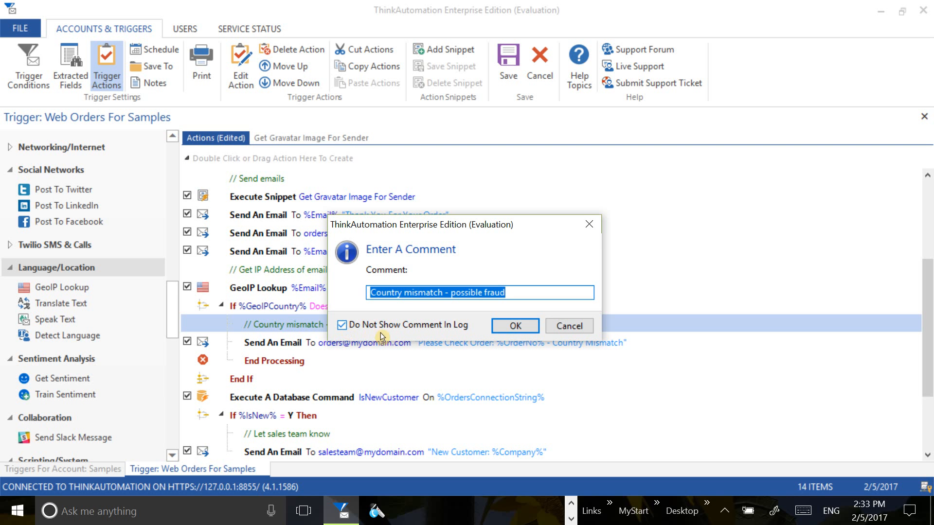
click(567, 325)
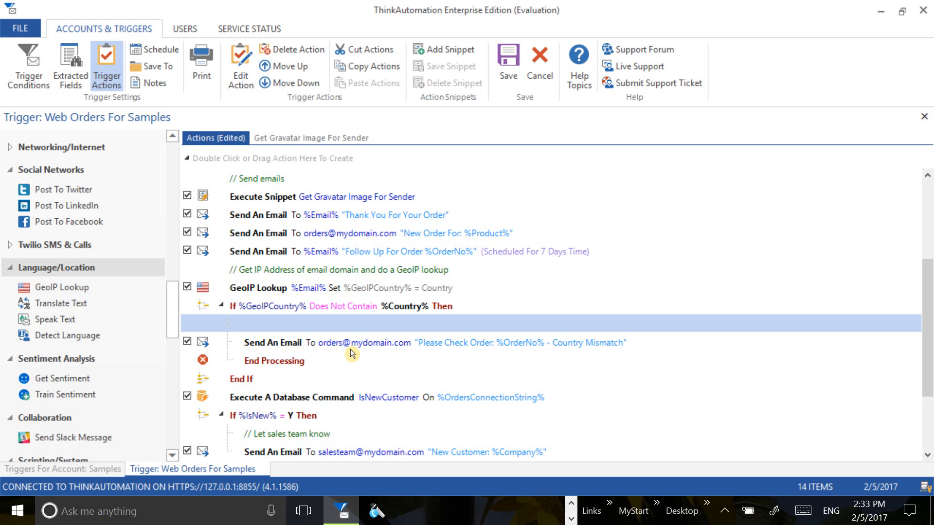
click(317, 344)
double_click(317, 344)
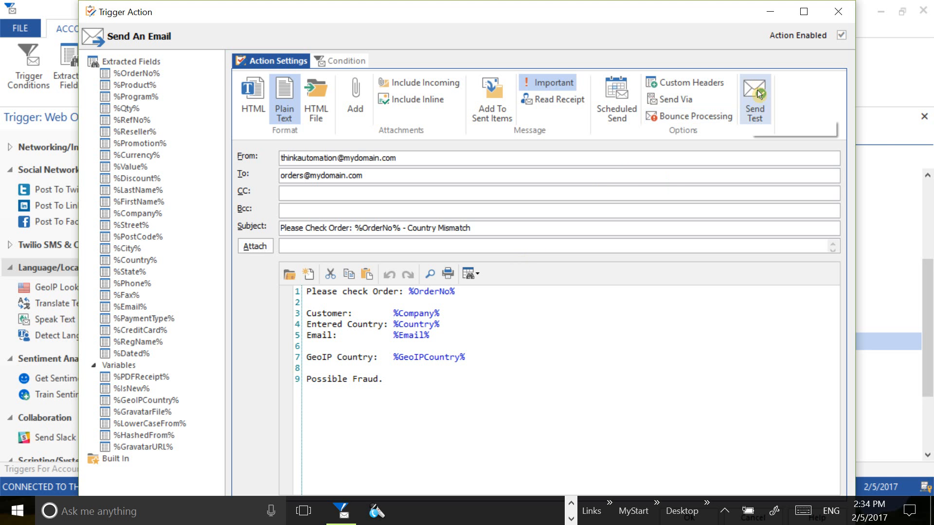
click(805, 11)
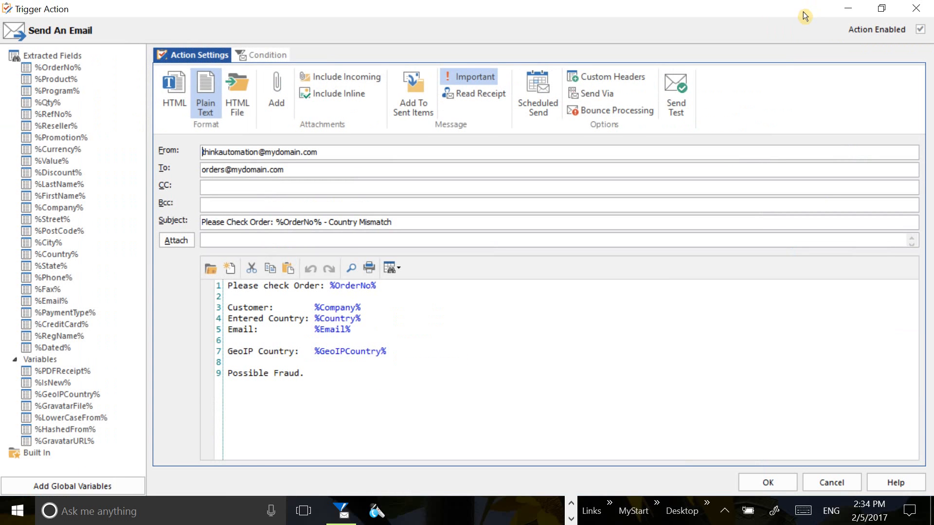
click(831, 482)
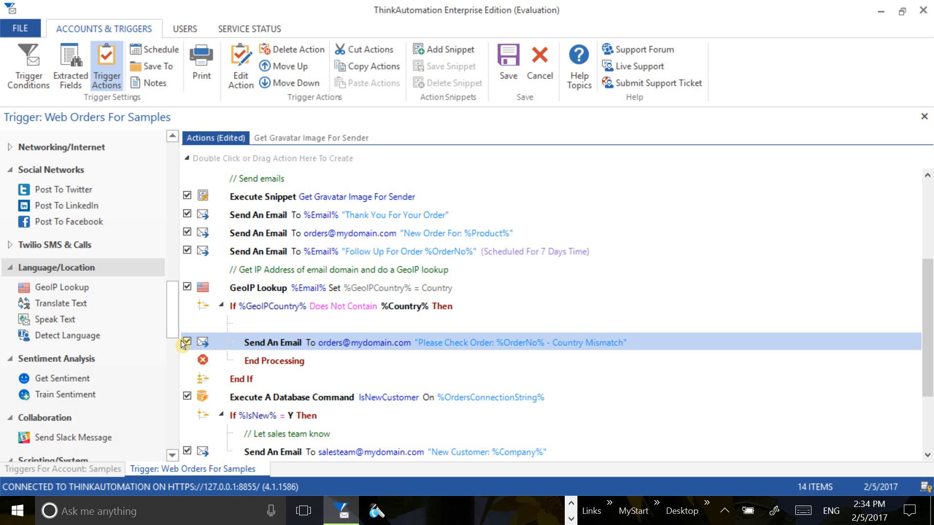
- Find End Processing among the available actions, and check the conditions of the trigger's End Processing action without saving
drag(181, 316, 179, 440)
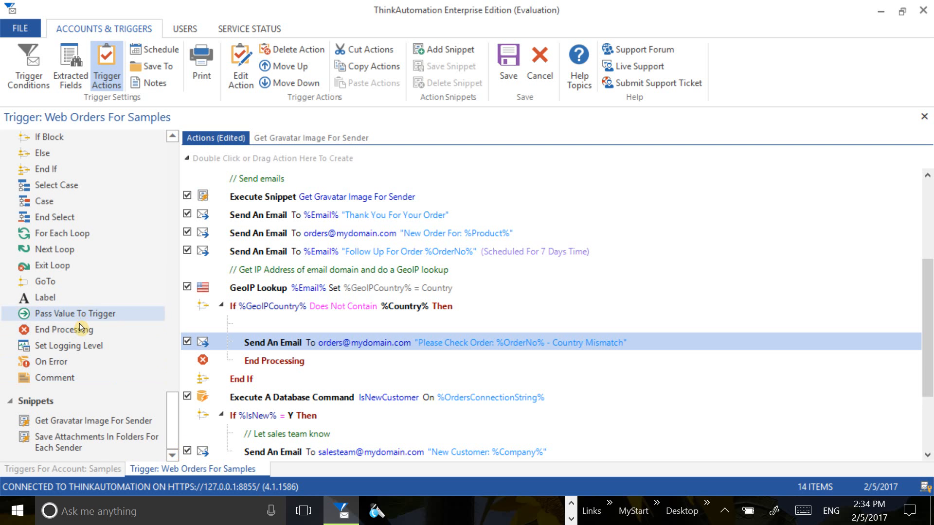
double_click(270, 366)
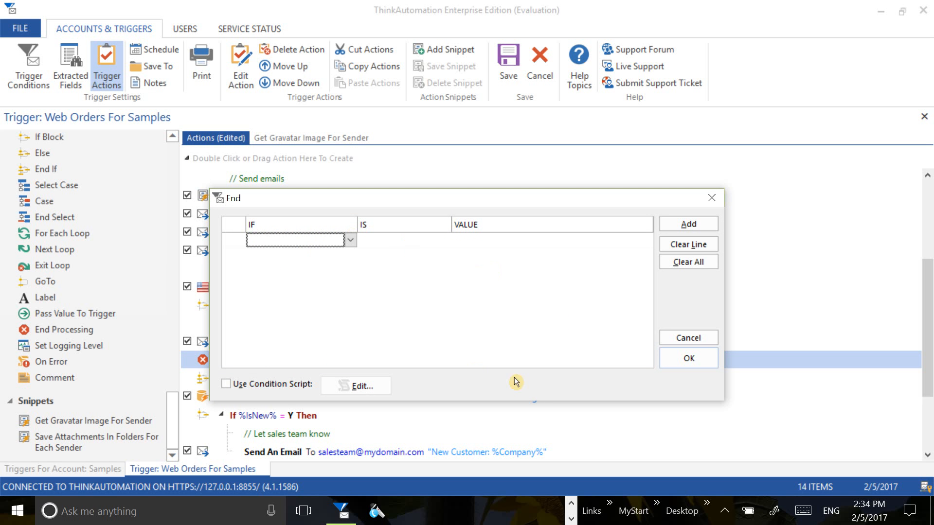
click(682, 341)
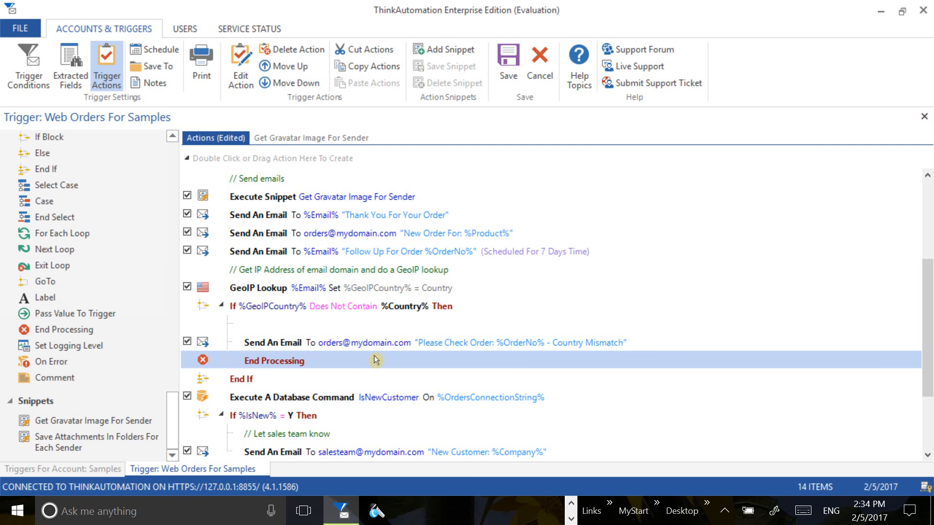
click(382, 514)
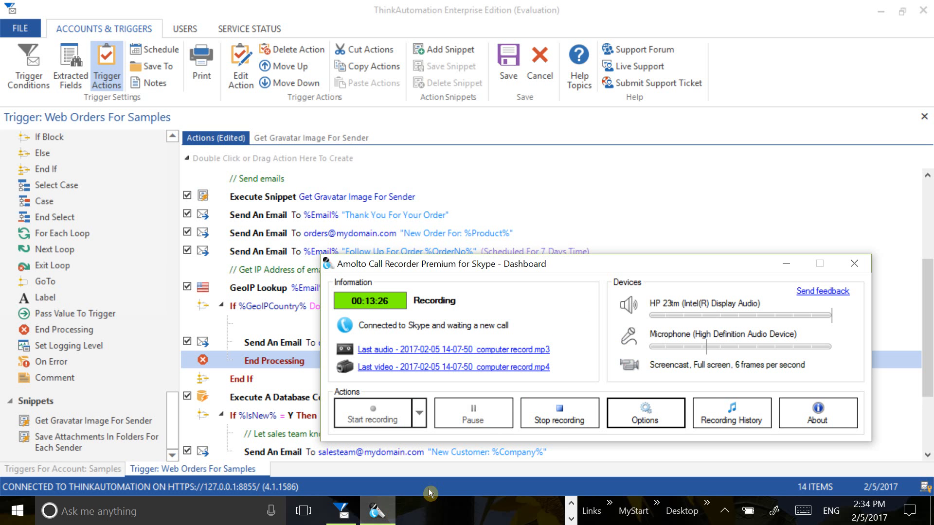